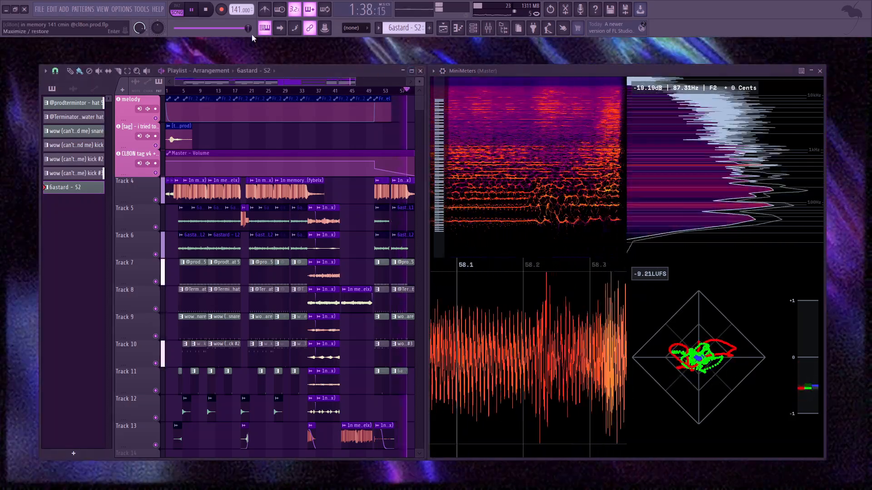
# Maximize the Playlist and show the file browser beside it
pyautogui.click(411, 71)
pyautogui.click(237, 165)
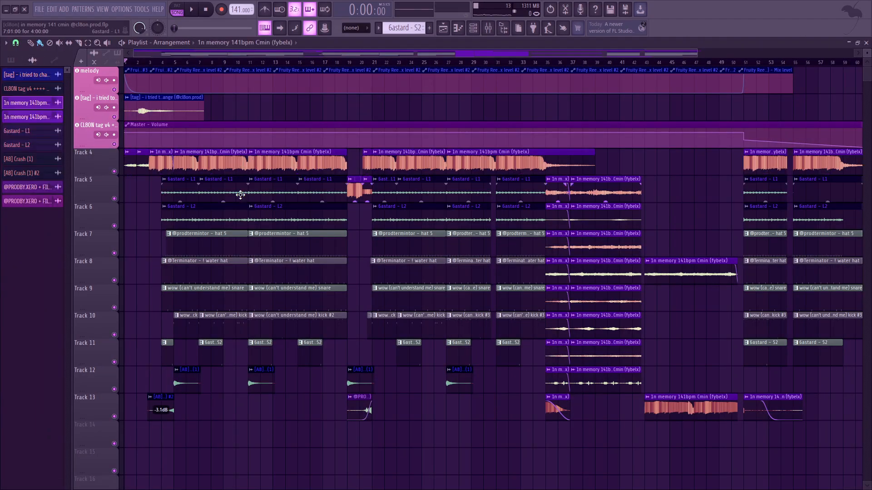
pyautogui.hotkey('alt', 'F8')
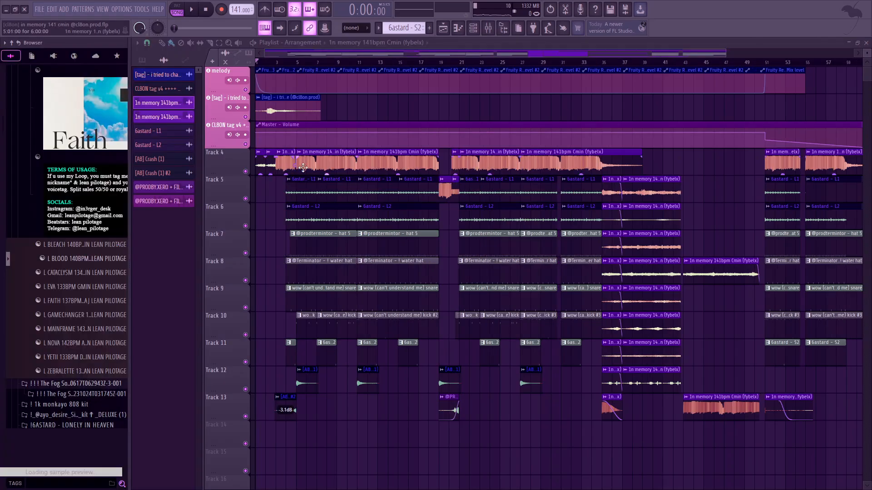
# Inspect the Track 4 melody clip's sample settings and preview its source loop "1n memory 141bpm Cmin (fybelx)" in the browser
pyautogui.doubleClick(371, 170)
pyautogui.click(281, 159)
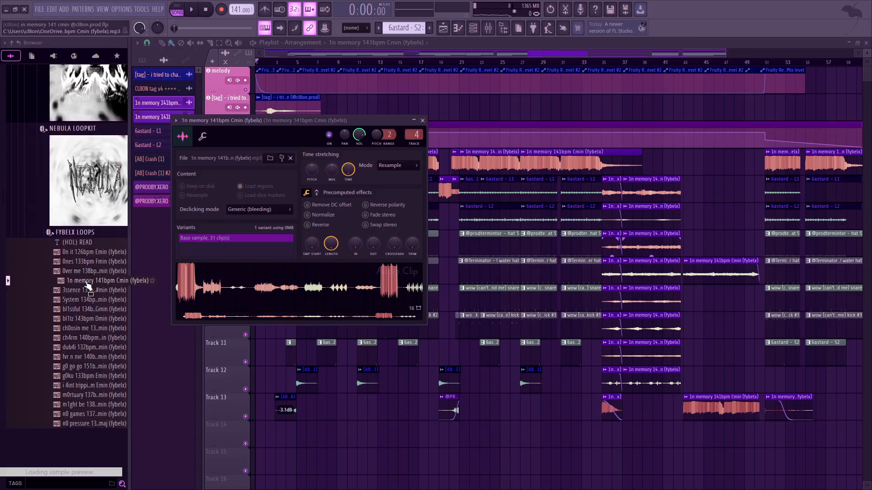
pyautogui.click(422, 121)
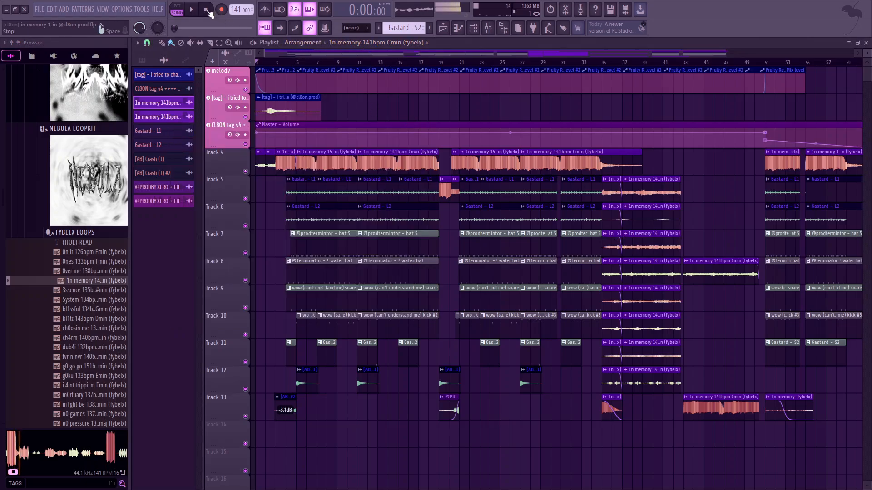
# Solo Track 4 together with the melody automation track and listen to the melody from the start of the song
pyautogui.rightClick(246, 171)
pyautogui.click(245, 89)
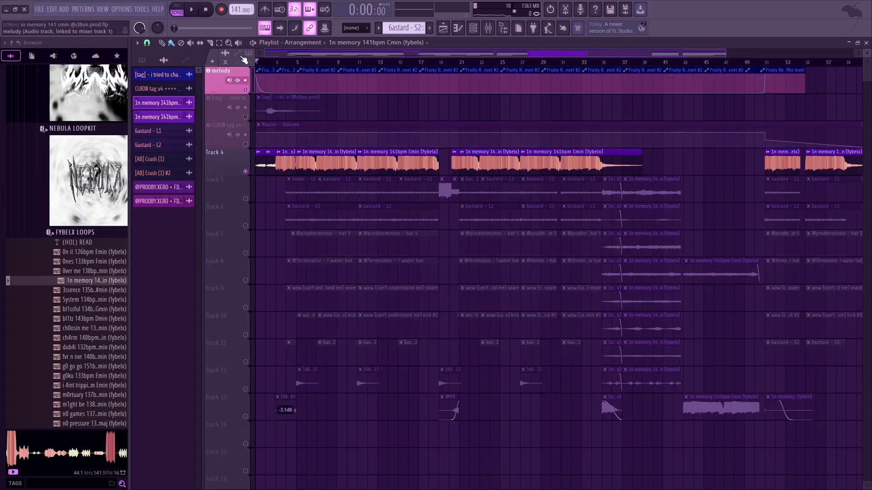
pyautogui.click(192, 11)
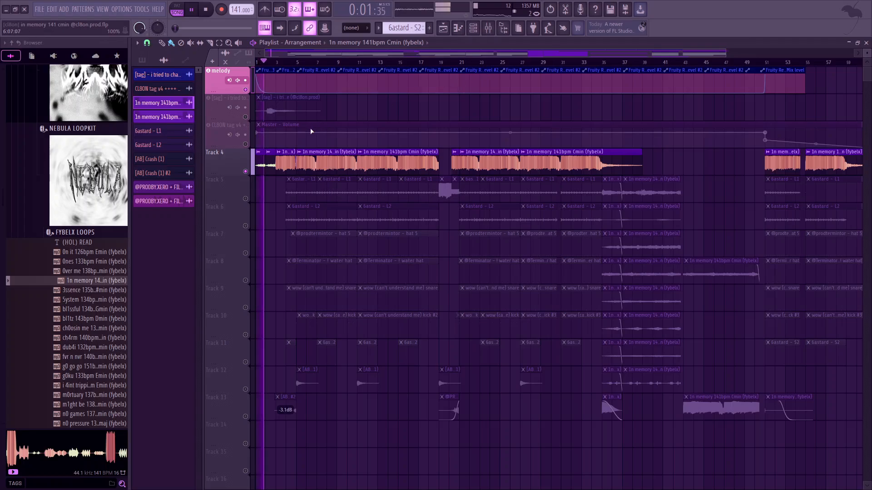
pyautogui.moveTo(722, 54); pyautogui.dragTo(417, 115)
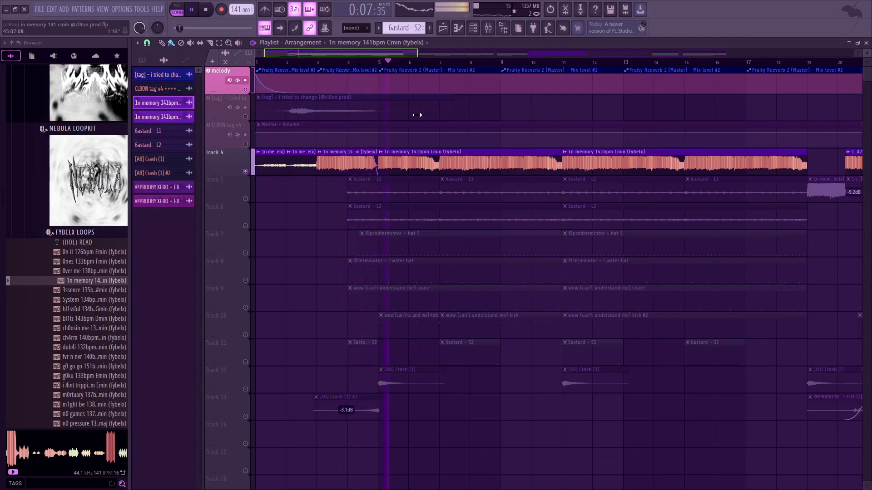
pyautogui.moveTo(417, 115); pyautogui.dragTo(450, 113)
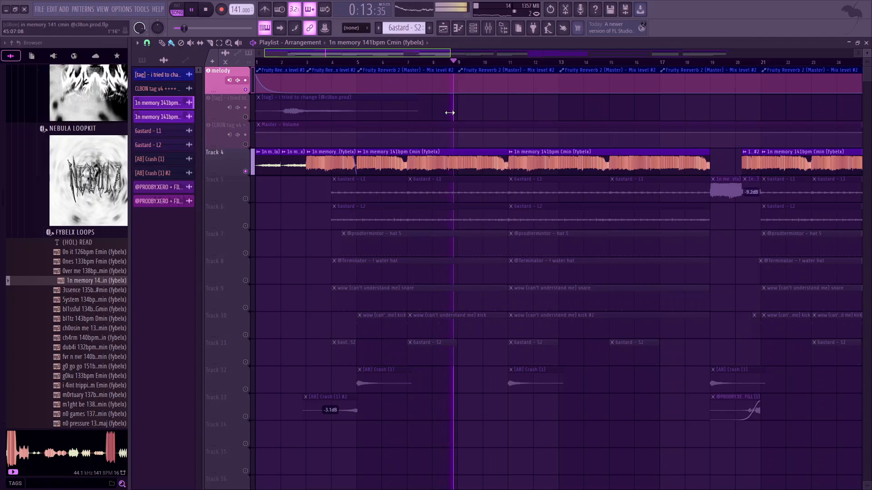
pyautogui.click(205, 10)
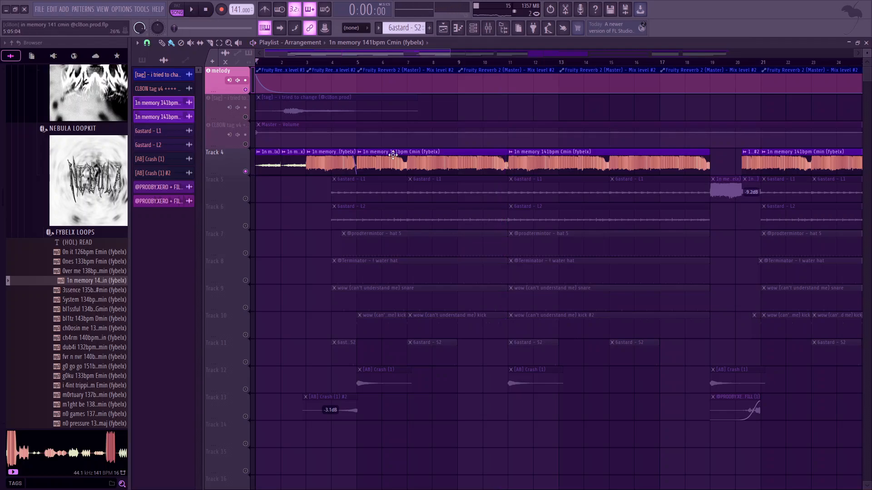
# Solo Track 5 with the melody automation track active and listen from bar 11, adding Track 6 during playback
pyautogui.click(508, 57)
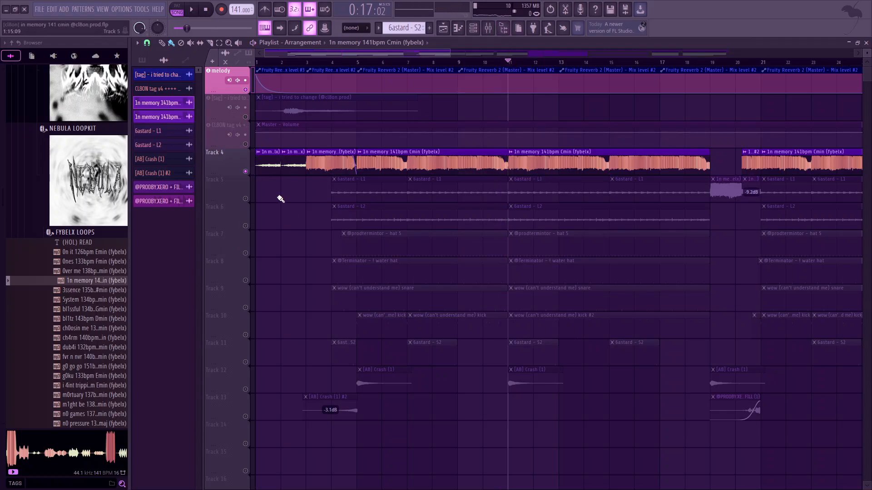
pyautogui.click(246, 199)
pyautogui.click(245, 90)
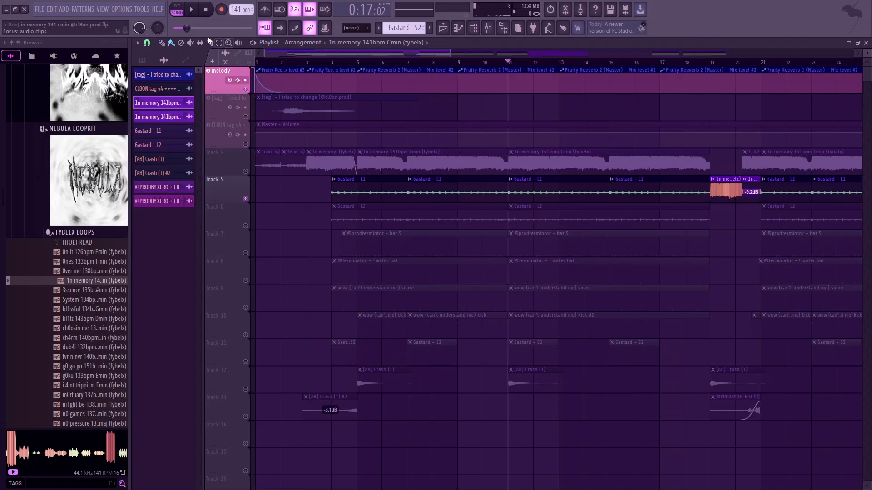
pyautogui.click(196, 12)
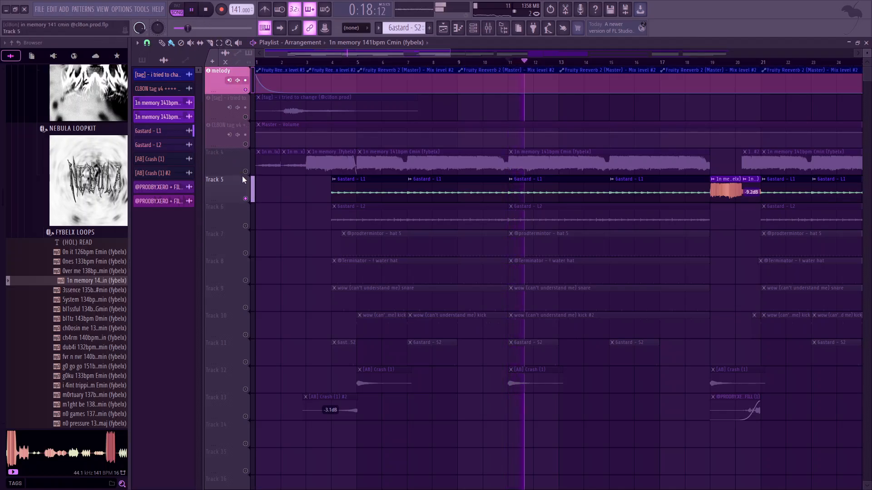
pyautogui.click(246, 227)
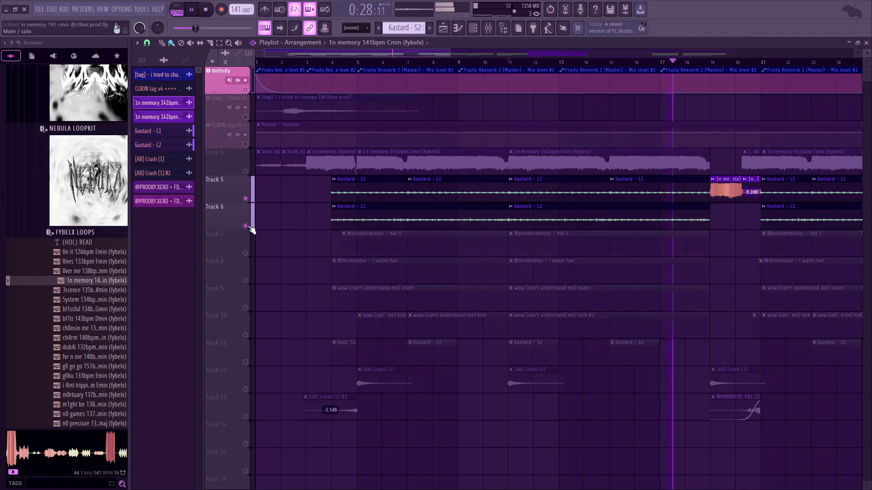
pyautogui.click(208, 10)
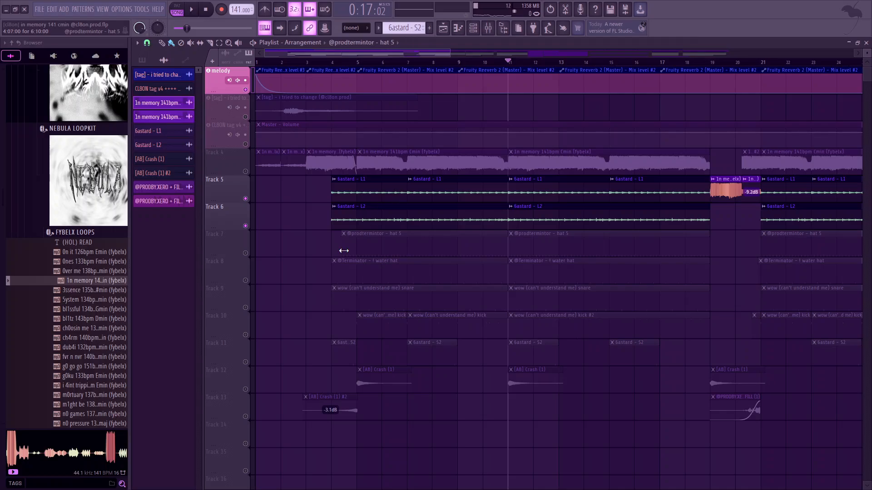
# Open the hat 5 pattern from Track 7 in the piano roll without the browser, listen to it, and return to the Playlist
pyautogui.click(400, 245)
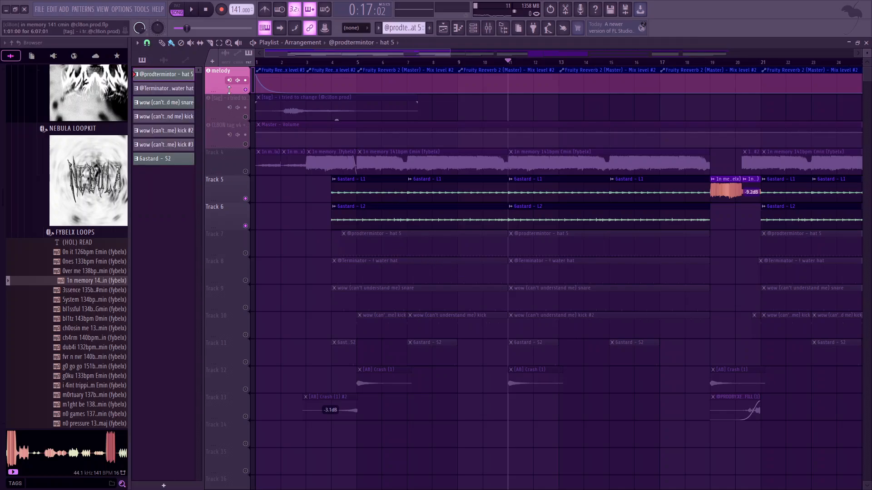
pyautogui.doubleClick(190, 74)
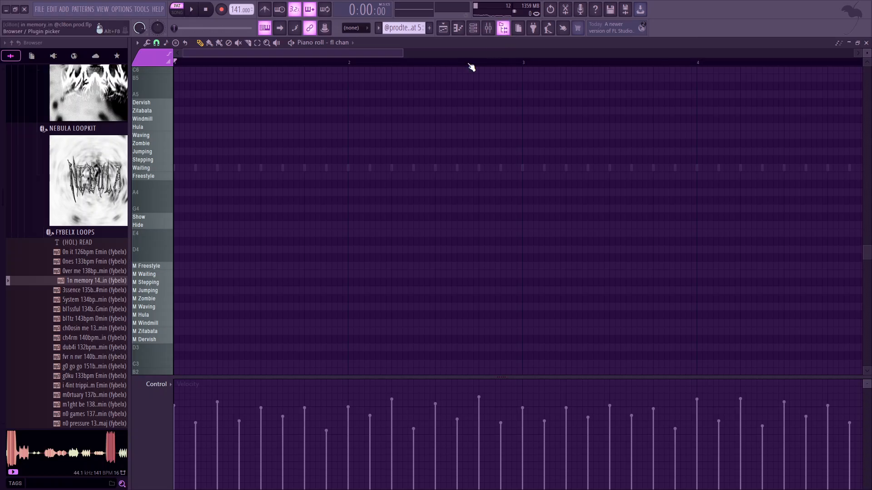
pyautogui.hotkey('alt', 'F8')
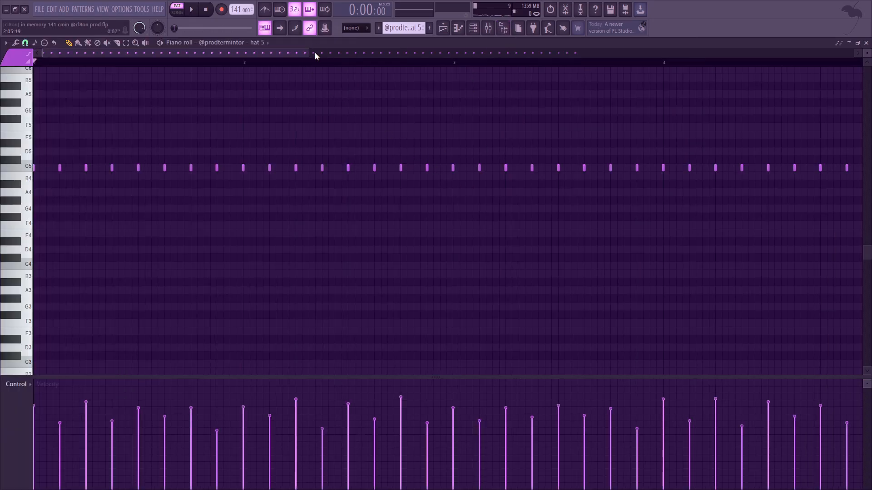
pyautogui.moveTo(307, 52); pyautogui.dragTo(603, 87)
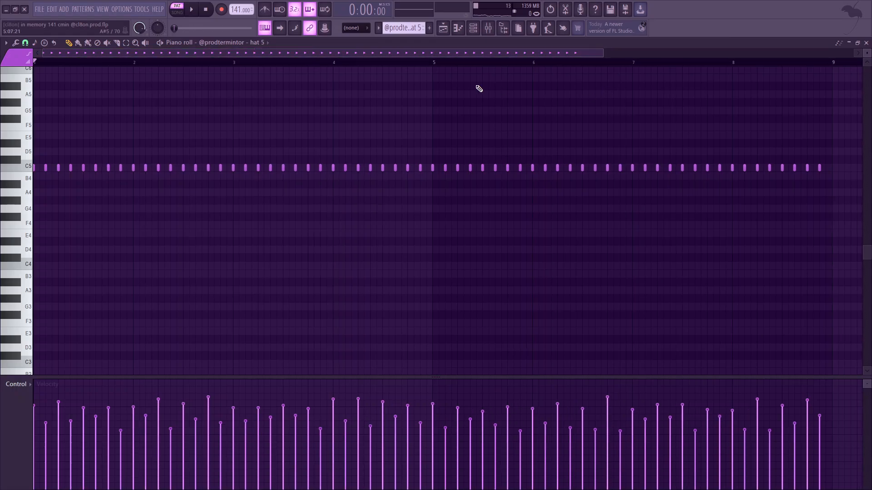
pyautogui.press('space')
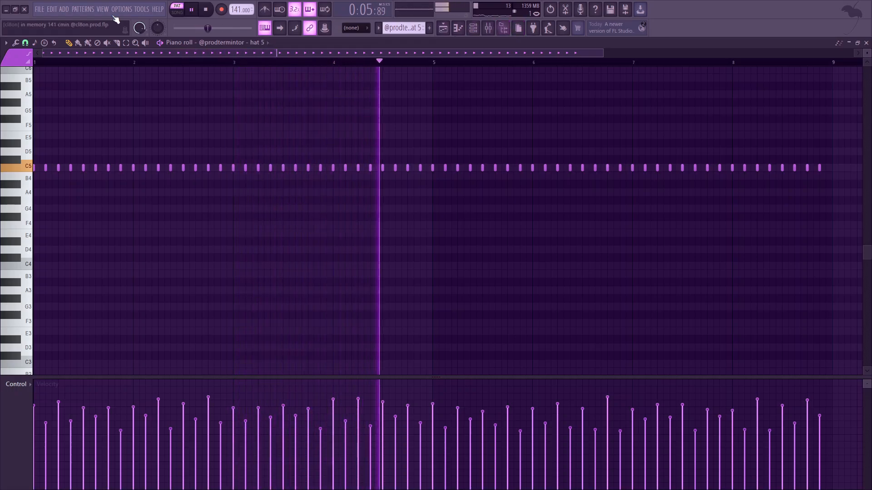
pyautogui.click(205, 10)
pyautogui.click(443, 29)
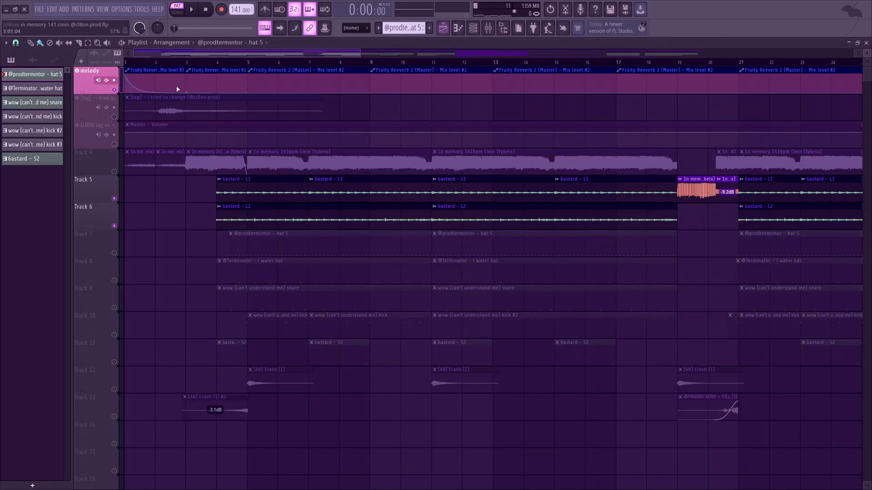
# Open the "! water hat" pattern in the piano roll, listen to it, and return to the Playlist
pyautogui.doubleClick(36, 90)
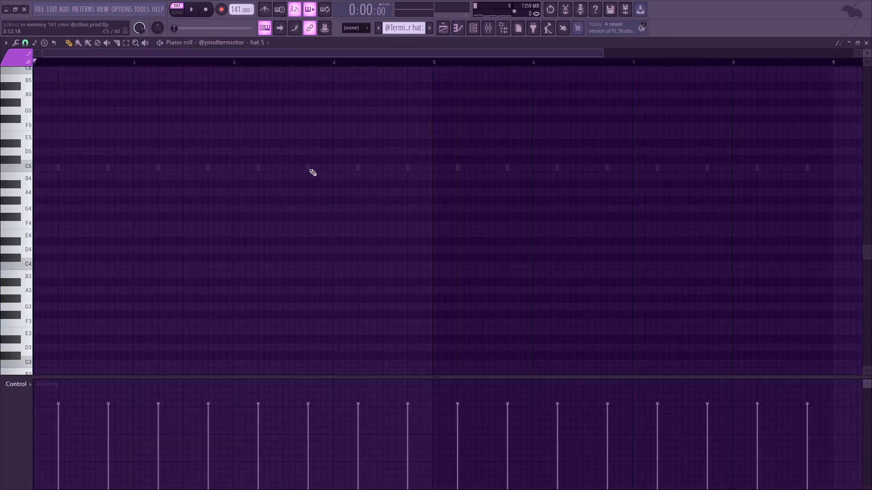
pyautogui.doubleClick(308, 168)
pyautogui.press('space')
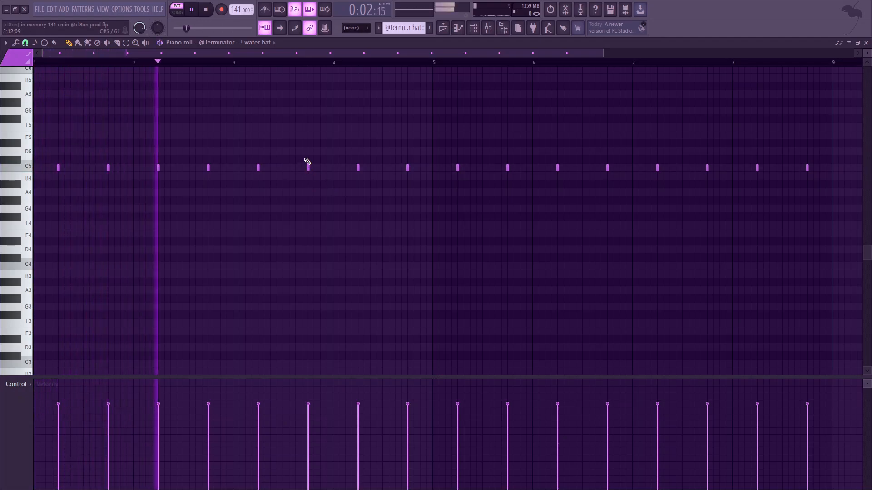
pyautogui.press('space')
pyautogui.click(442, 29)
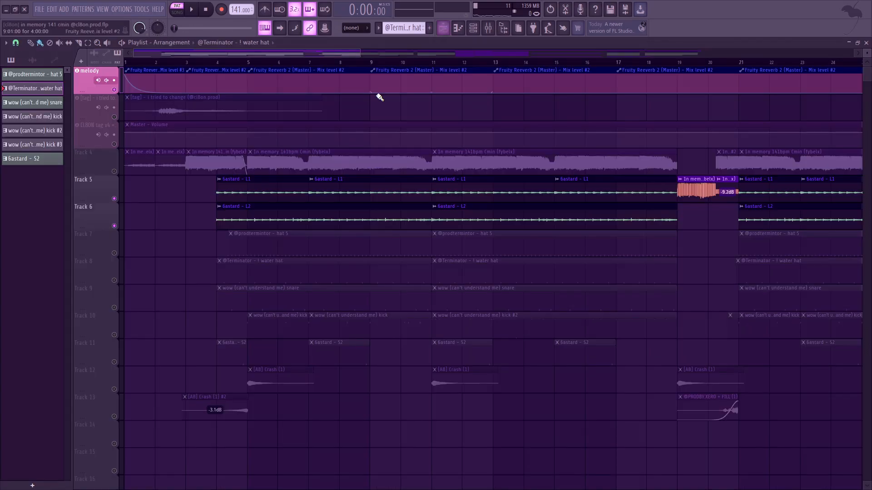
# Open the "wow (can't understand me) snare" pattern in the piano roll, listen to both halves, and return to the Playlist
pyautogui.doubleClick(40, 104)
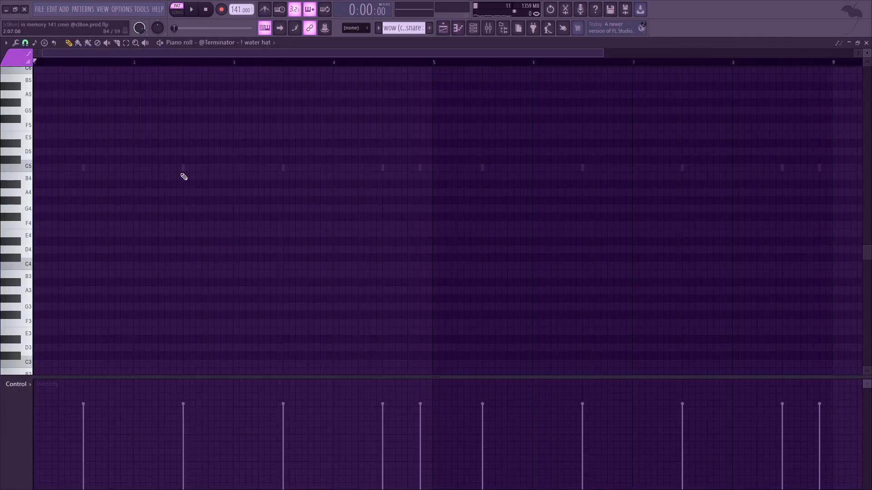
pyautogui.press('space')
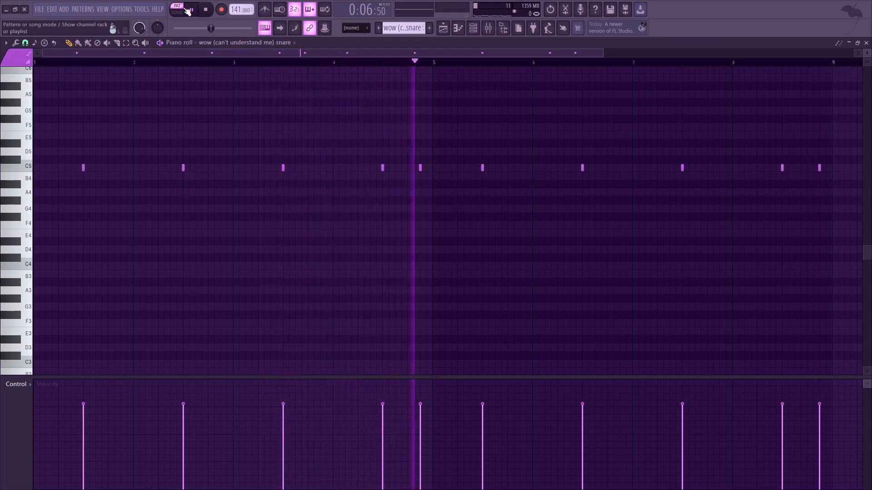
pyautogui.click(389, 53)
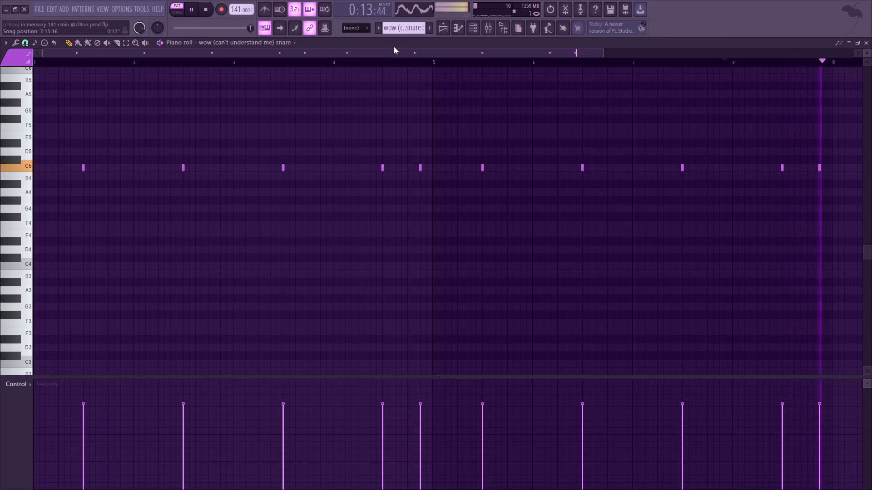
pyautogui.press('space')
pyautogui.click(447, 29)
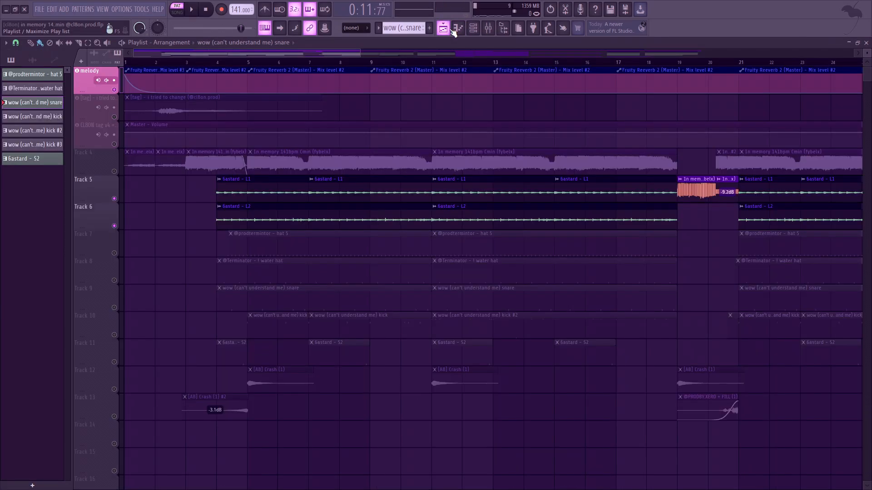
# Open the first "wow (can't understand me) kick" pattern in the piano roll, listen to it, and return to the Playlist
pyautogui.doubleClick(15, 114)
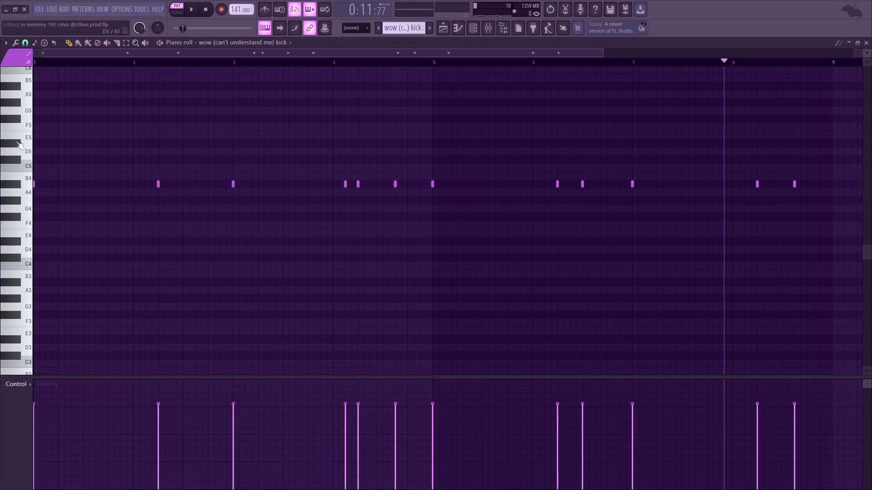
pyautogui.click(14, 185)
pyautogui.press('space')
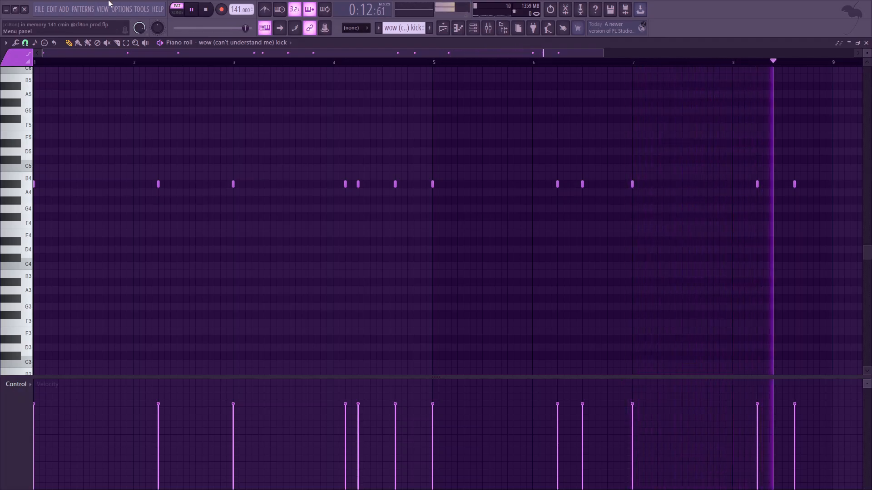
pyautogui.click(206, 10)
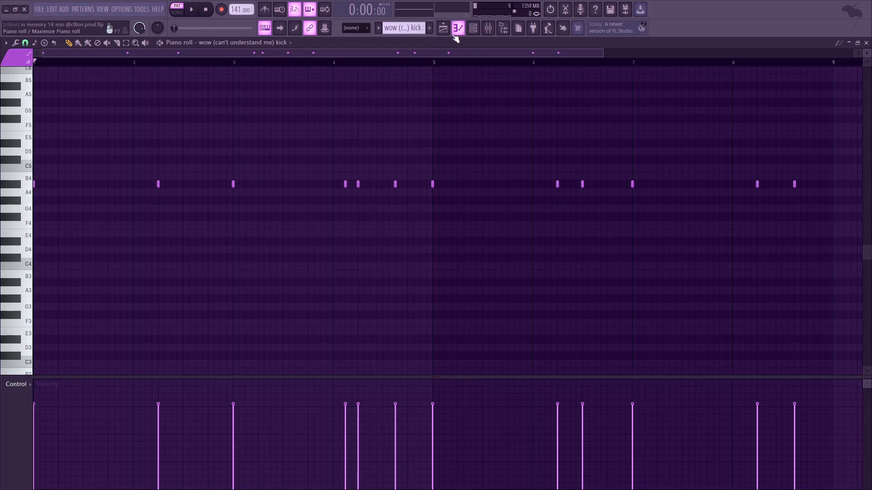
pyautogui.click(442, 28)
# Open the "kick #2" pattern in the piano roll, listen while examining its high and low notes, and return to the Playlist
pyautogui.doubleClick(54, 131)
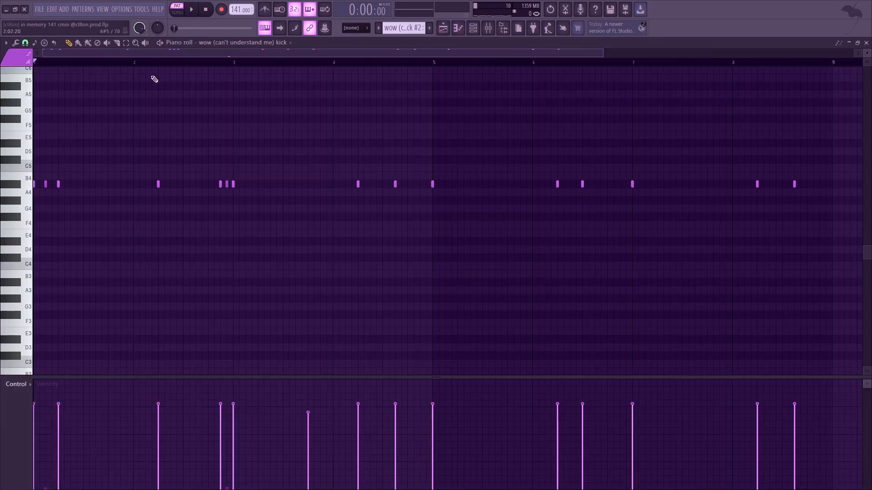
pyautogui.click(198, 14)
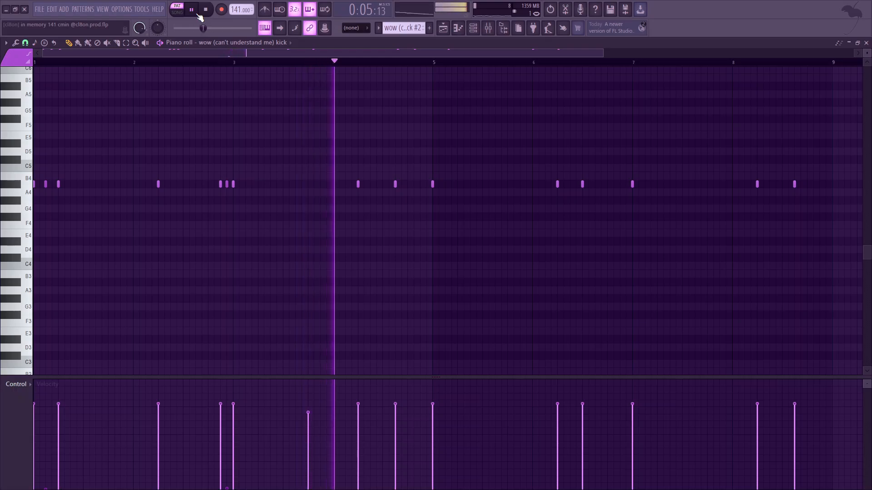
pyautogui.scroll(-6, 244, 111)
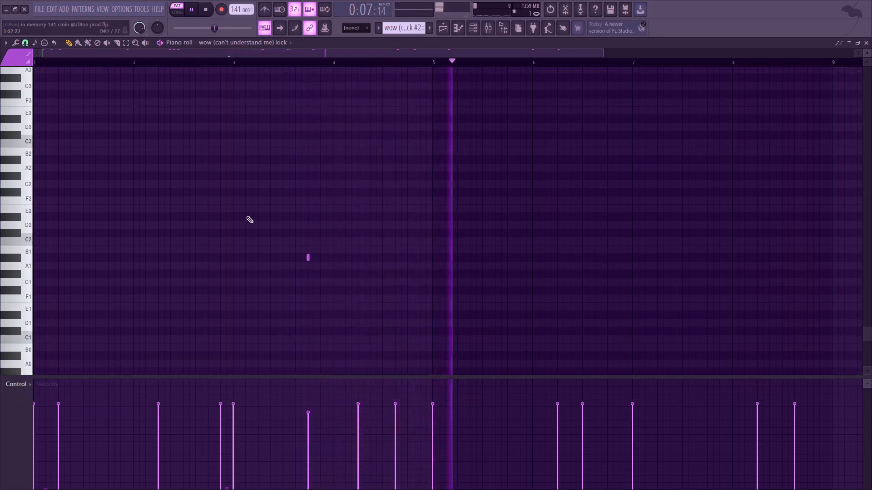
pyautogui.scroll(5, 312, 258)
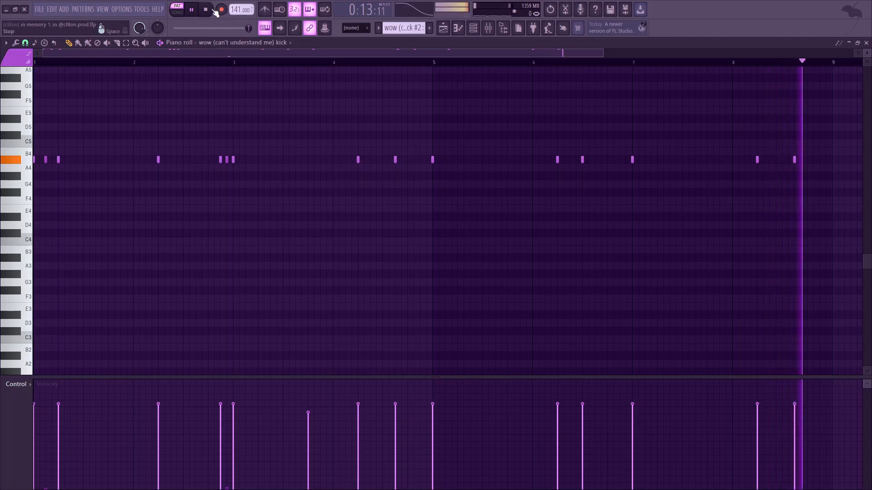
pyautogui.press('space')
pyautogui.click(443, 30)
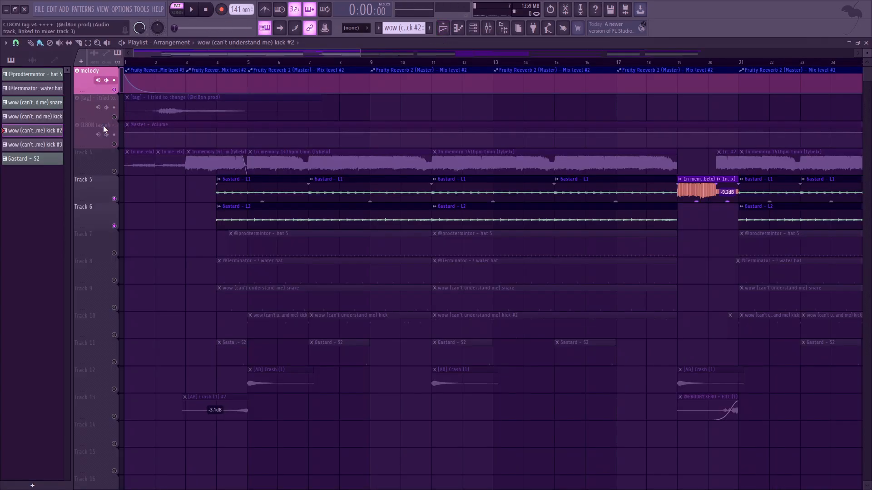
# Open the "wow (can't understand me) kick #3" pattern in the piano roll, listen to it, and return to the Playlist
pyautogui.click(42, 144)
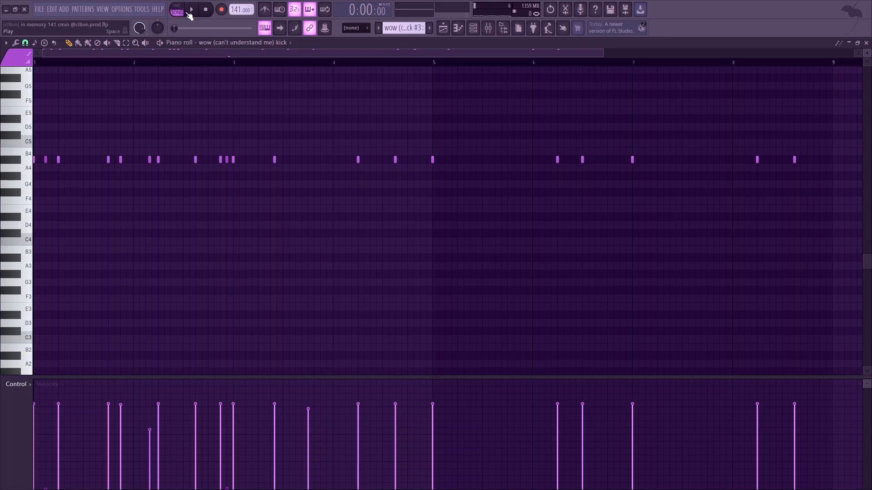
pyautogui.press('space')
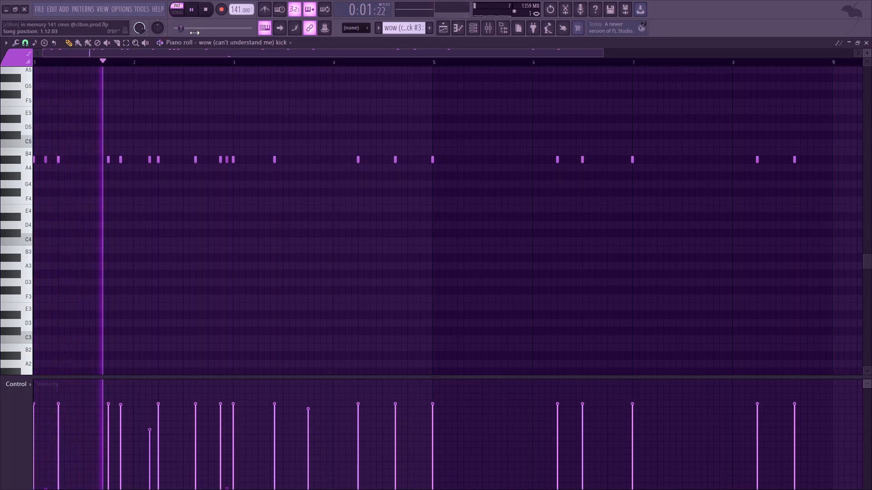
pyautogui.click(205, 9)
pyautogui.click(443, 28)
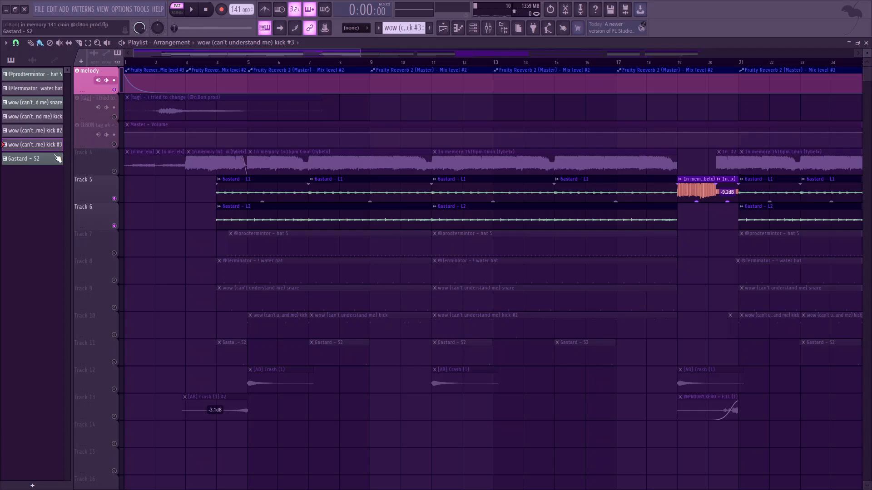
# Open the "6astard - S2" pattern in the piano roll, listen to the start of it, and return to the Playlist
pyautogui.click(58, 158)
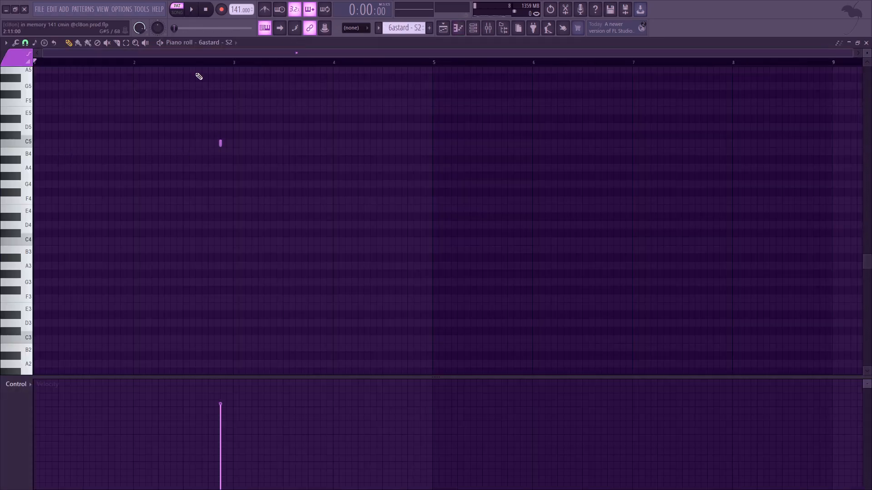
pyautogui.click(196, 60)
pyautogui.click(193, 9)
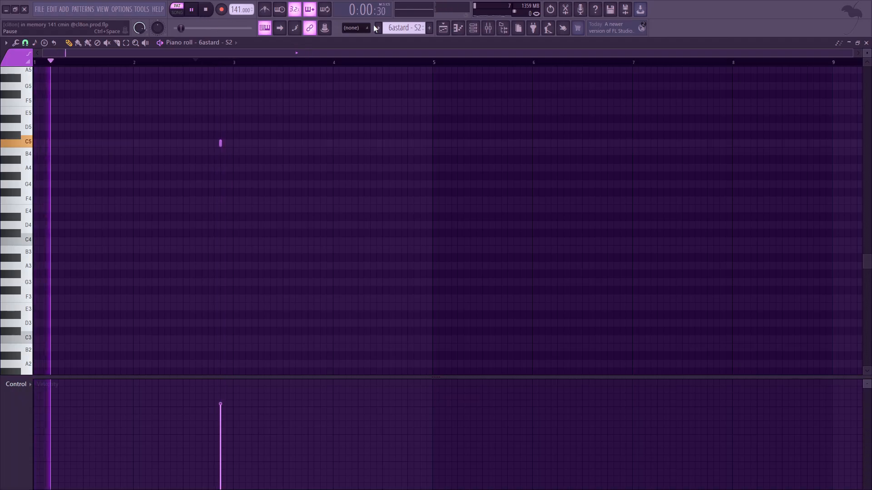
pyautogui.click(206, 10)
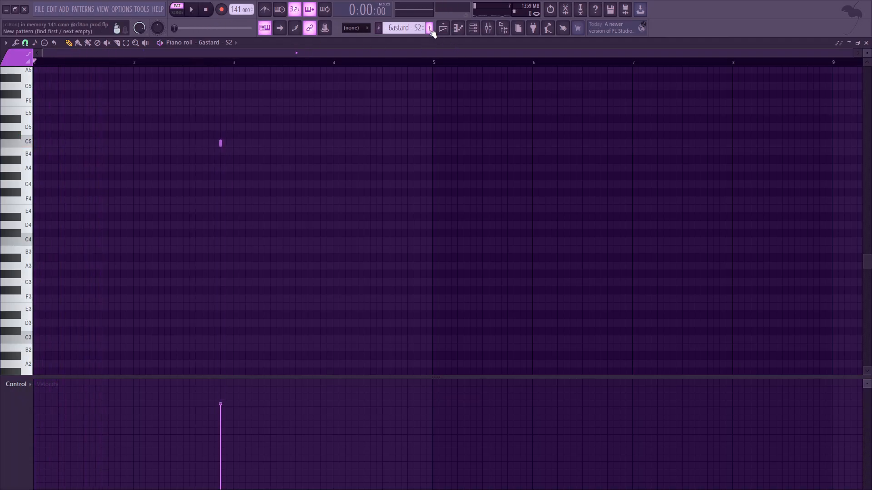
pyautogui.press('F5')
# Enable every Playlist track except the melody loop on Track 4, and play the bass and drums together from bar 3
pyautogui.rightClick(115, 171)
pyautogui.rightClick(116, 171)
pyautogui.click(115, 171)
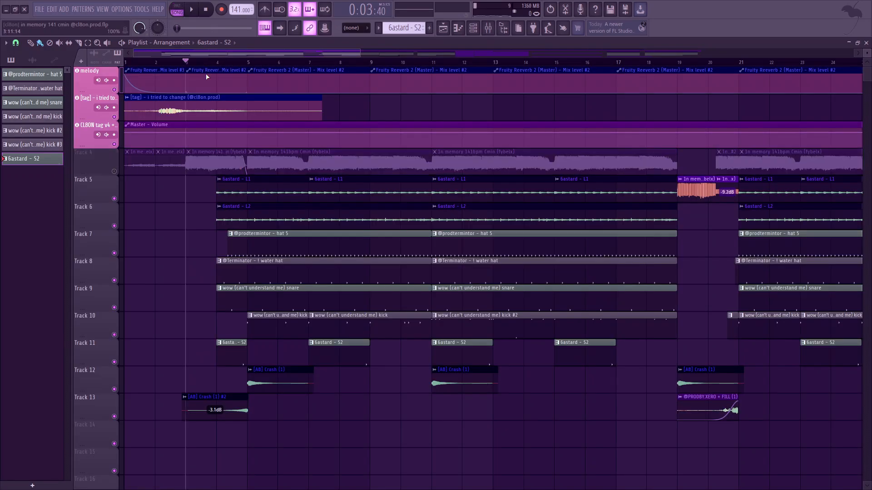
pyautogui.press('space')
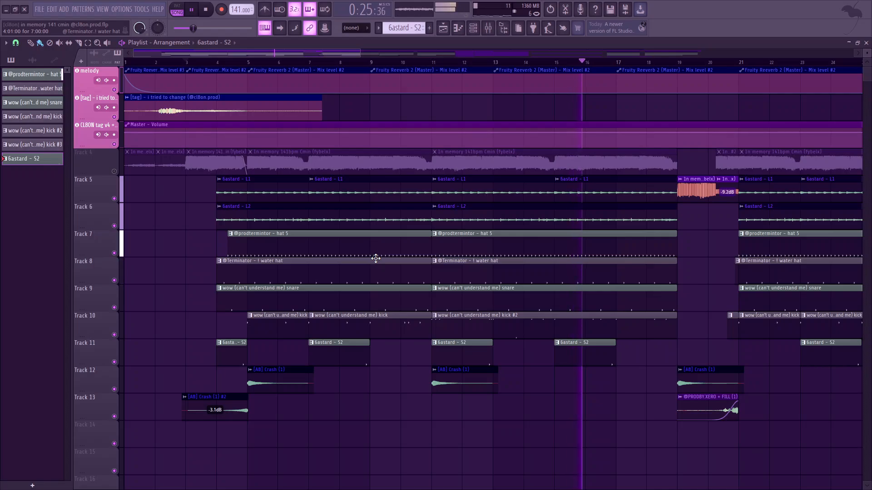
pyautogui.click(209, 13)
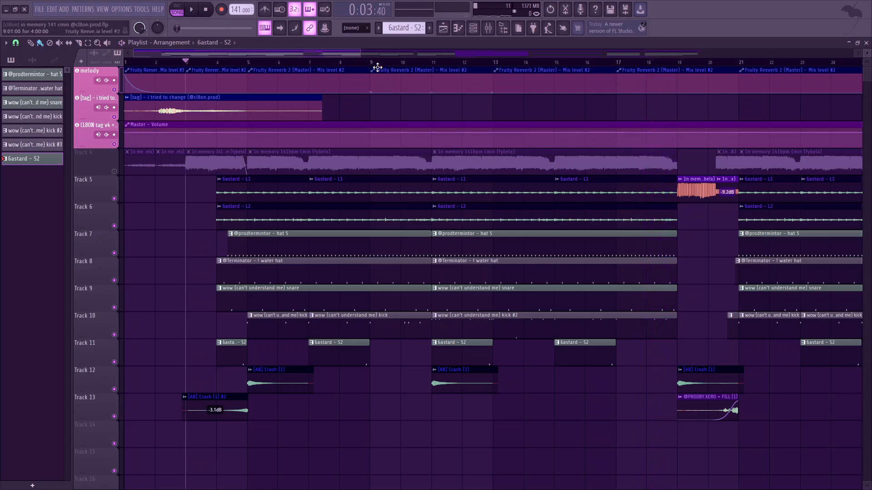
# Restore the maximized Playlist to a smaller floating window and bring the beginning of the arrangement into view
pyautogui.doubleClick(401, 50)
pyautogui.doubleClick(405, 43)
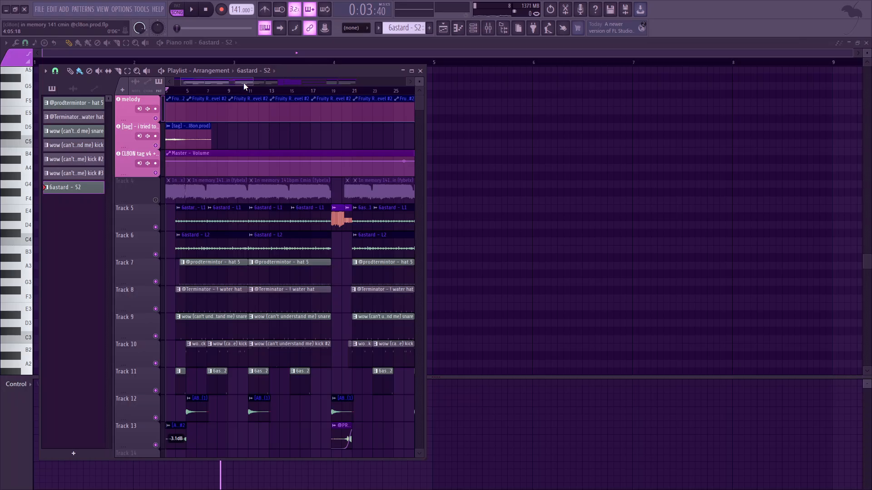
pyautogui.moveTo(244, 83); pyautogui.dragTo(218, 82)
# Inspect Fruity Reeverb 2 on the Master mixer track and the automation options of its mix level
pyautogui.click(488, 28)
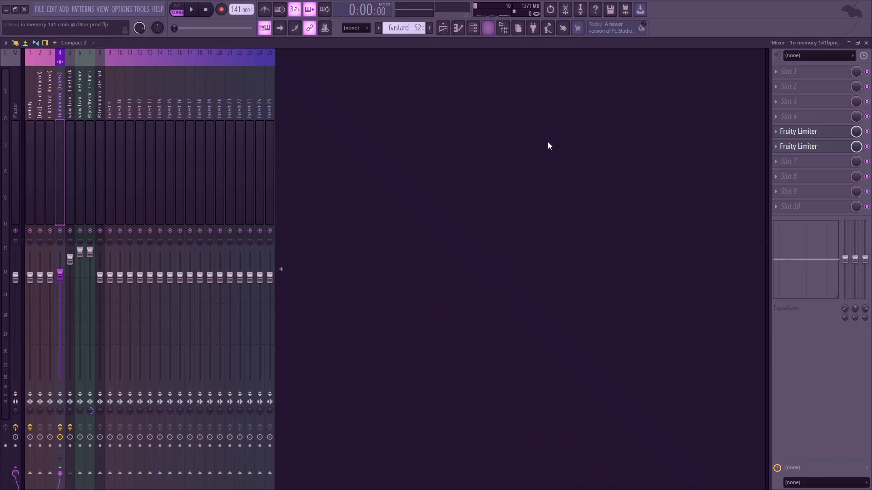
pyautogui.click(14, 143)
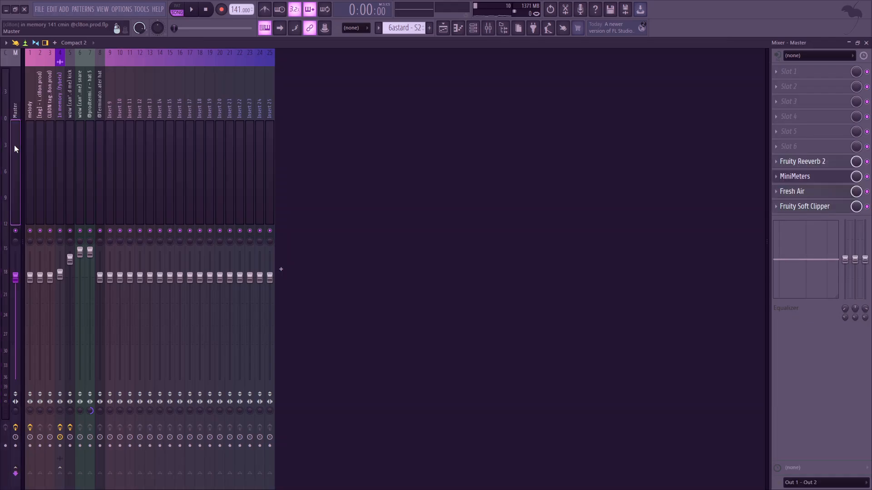
pyautogui.click(810, 165)
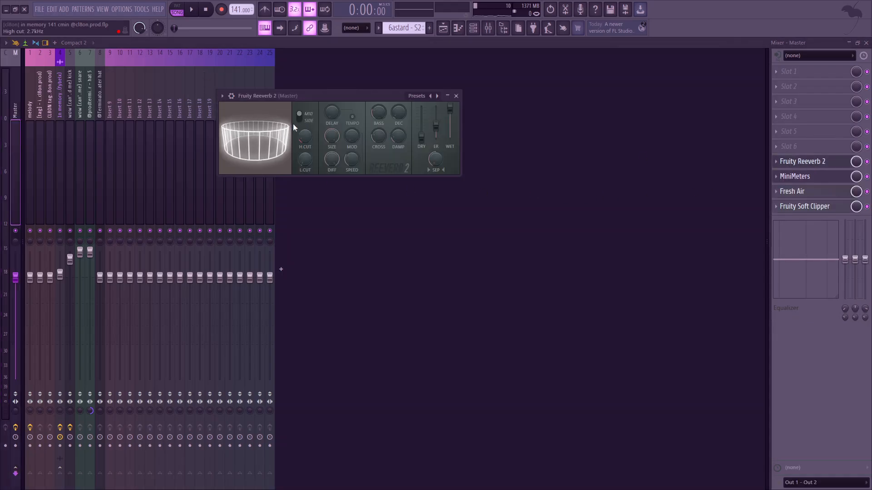
pyautogui.rightClick(856, 162)
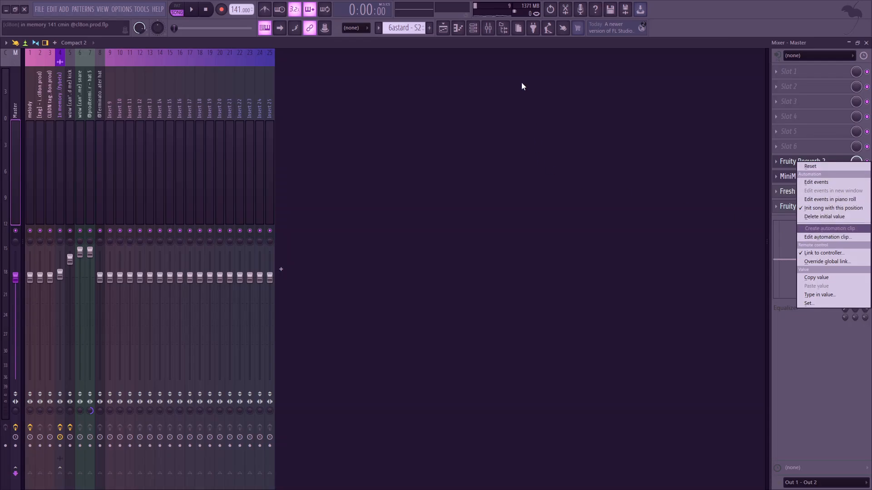
# Show the whole arrangement in the Playlist and play its final section from just before the master volume automation drops
pyautogui.click(462, 28)
pyautogui.click(445, 28)
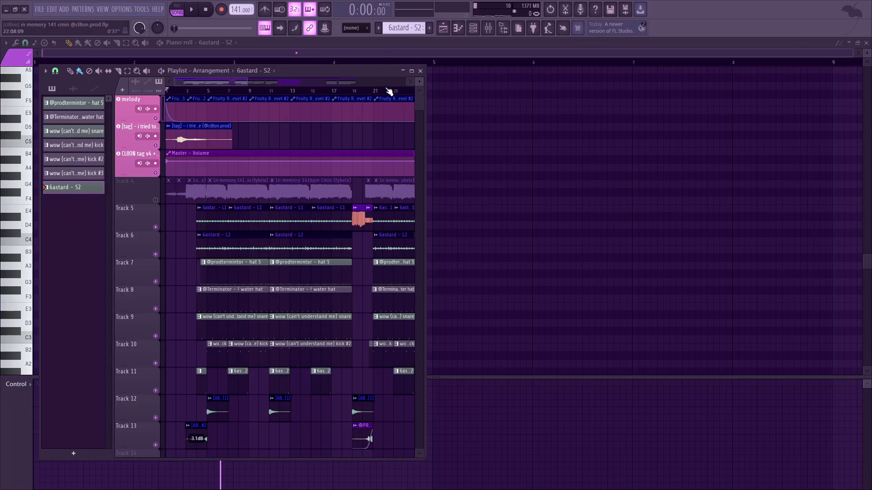
pyautogui.moveTo(245, 79); pyautogui.dragTo(334, 92)
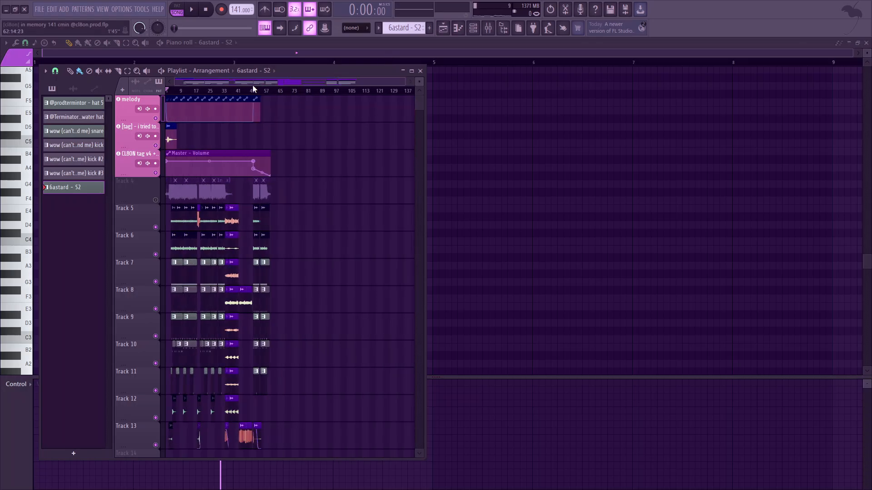
pyautogui.press('space')
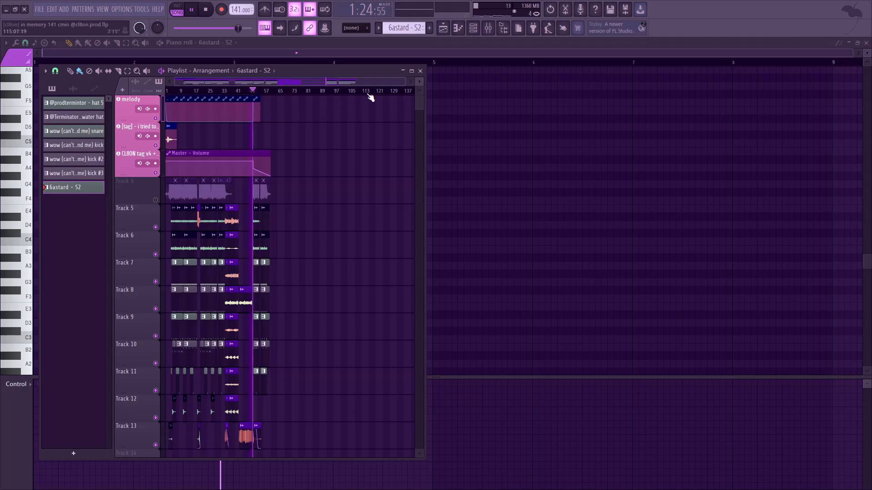
pyautogui.moveTo(402, 84); pyautogui.dragTo(338, 85)
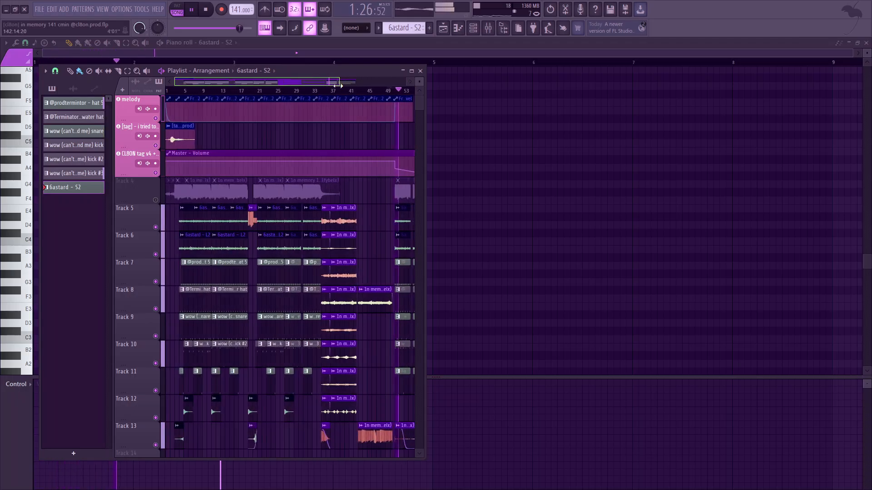
# Examine the Master track's Fruity Reeverb 2, MiniMeters, Fresh Air and Fruity Soft Clipper effects while the ending plays
pyautogui.click(488, 28)
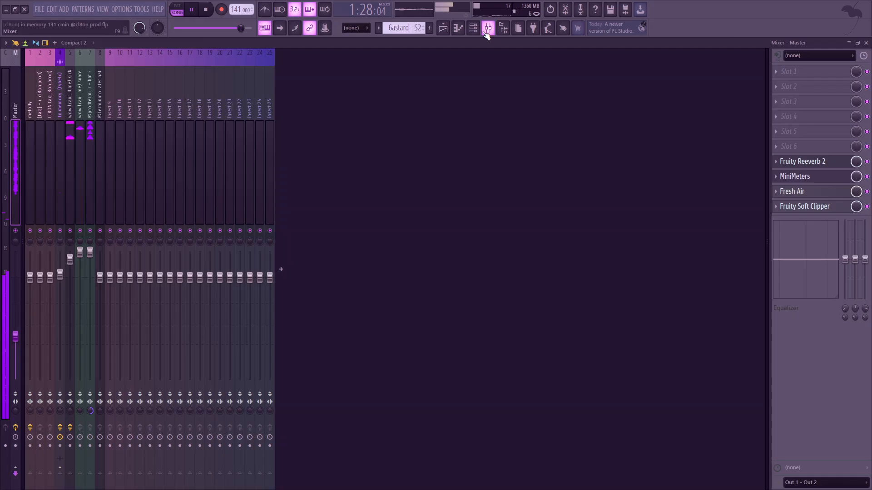
pyautogui.click(834, 159)
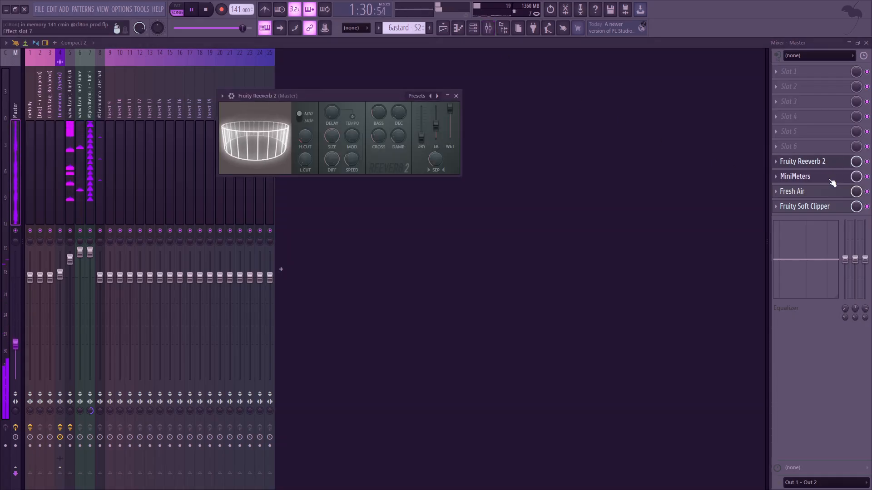
pyautogui.click(831, 179)
pyautogui.click(830, 196)
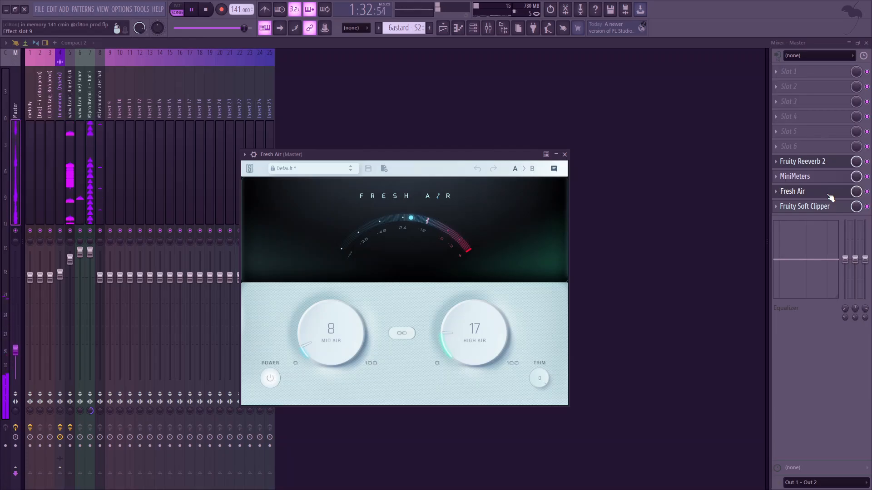
pyautogui.click(829, 207)
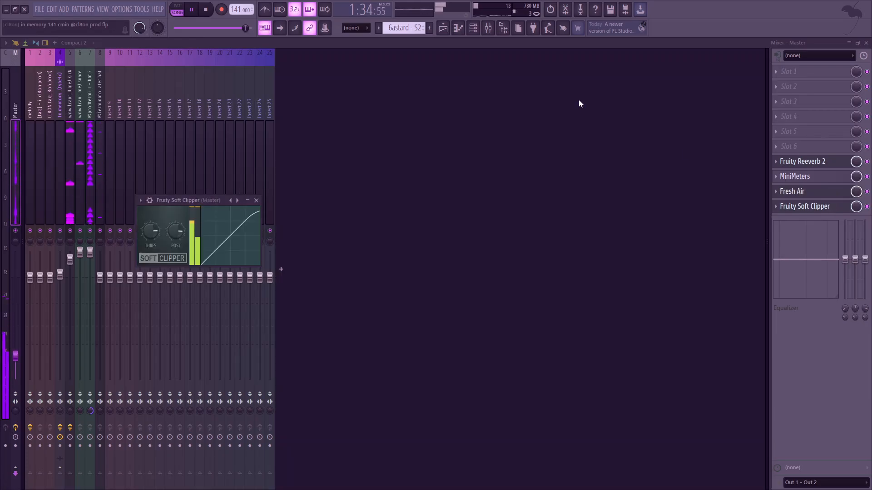
# Stop playback and unmute the melody loop on Track 4 in the Playlist
pyautogui.click(447, 27)
pyautogui.press('space')
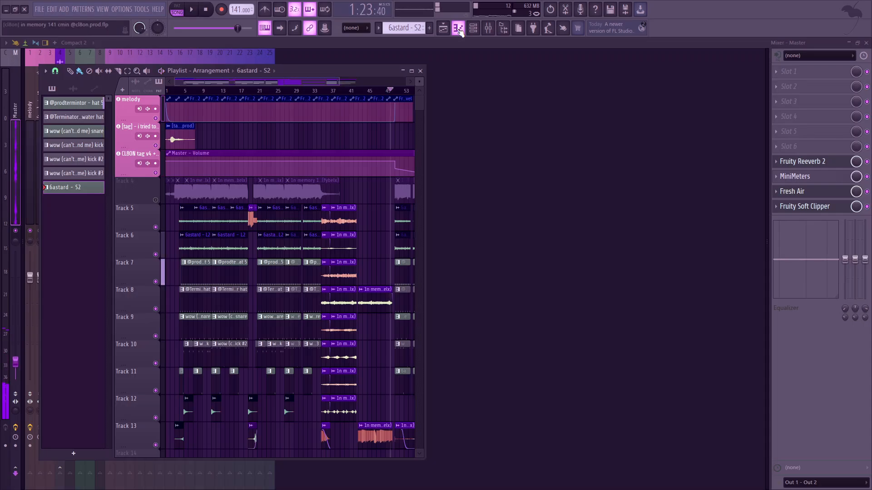
pyautogui.rightClick(154, 192)
pyautogui.click(161, 202)
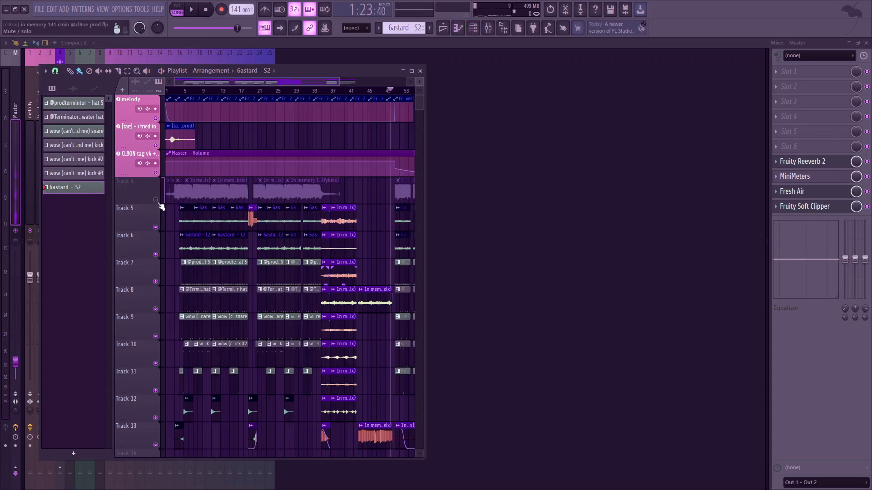
# Clear away the Mixer and the reverb window, leaving the Master track's MiniMeters open beside the Playlist
pyautogui.click(866, 42)
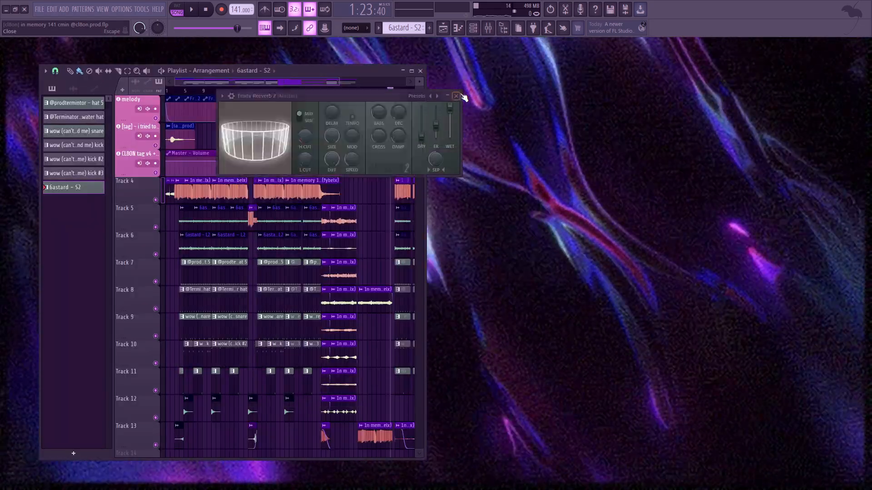
pyautogui.press('F9')
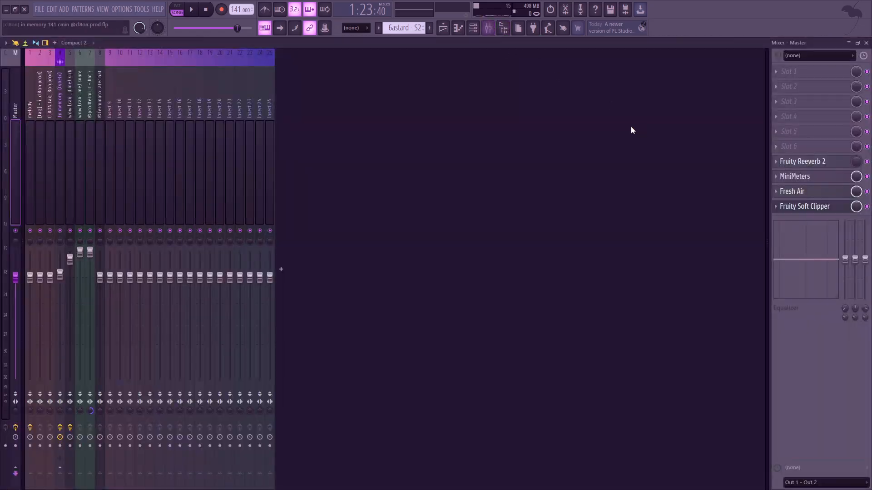
pyautogui.click(802, 183)
pyautogui.press('F9')
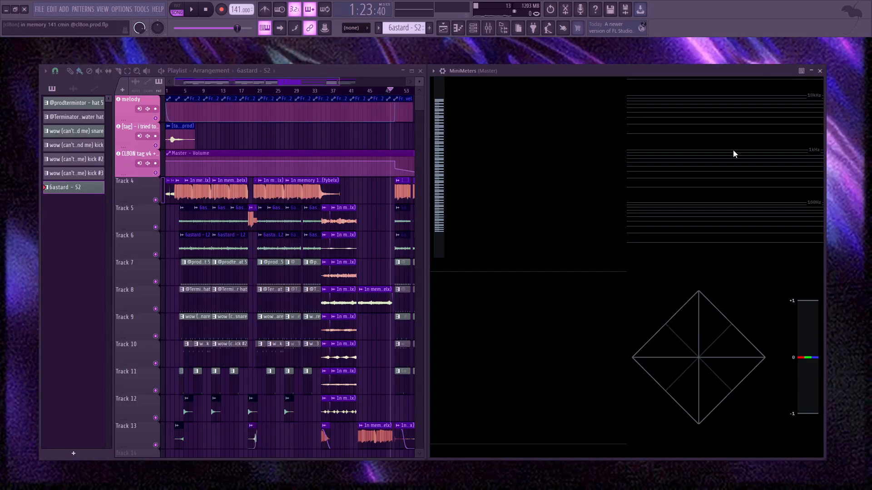
# Play the full beat from the start with MiniMeters running, extending the Playlist view to include the end of the arrangement
pyautogui.moveTo(313, 90); pyautogui.dragTo(4, 137)
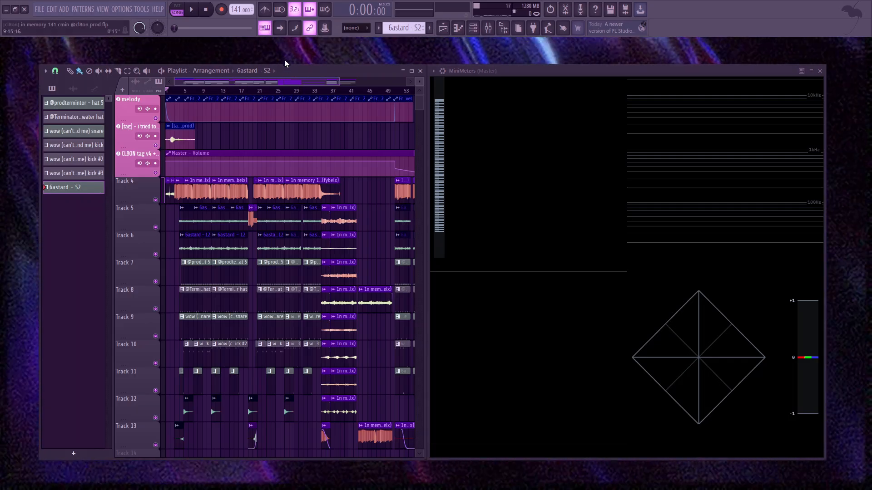
pyautogui.press('space')
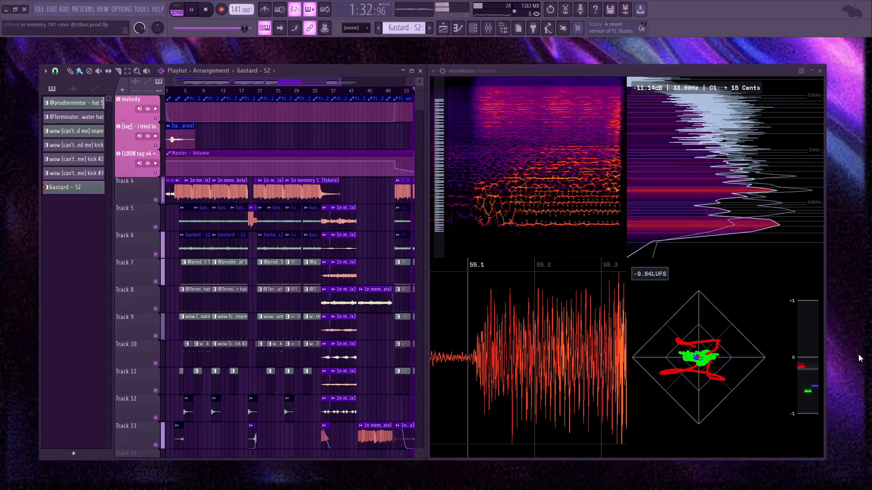
pyautogui.scroll(-2, 350, 93)
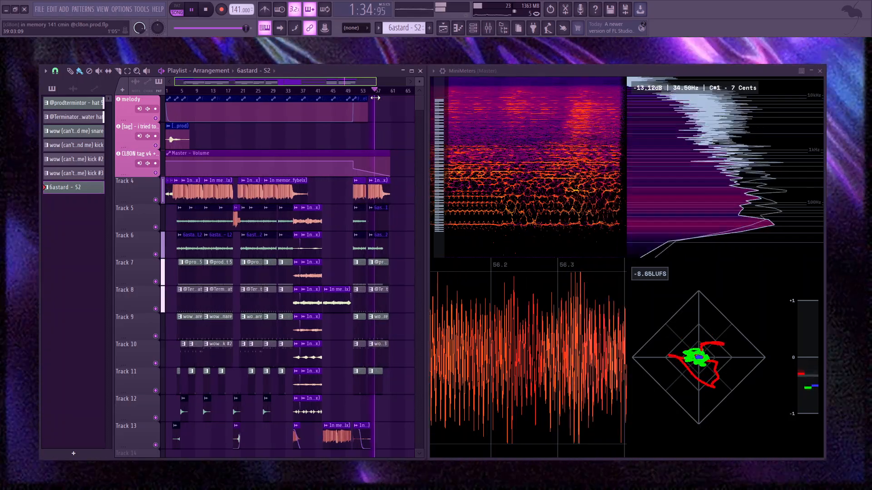